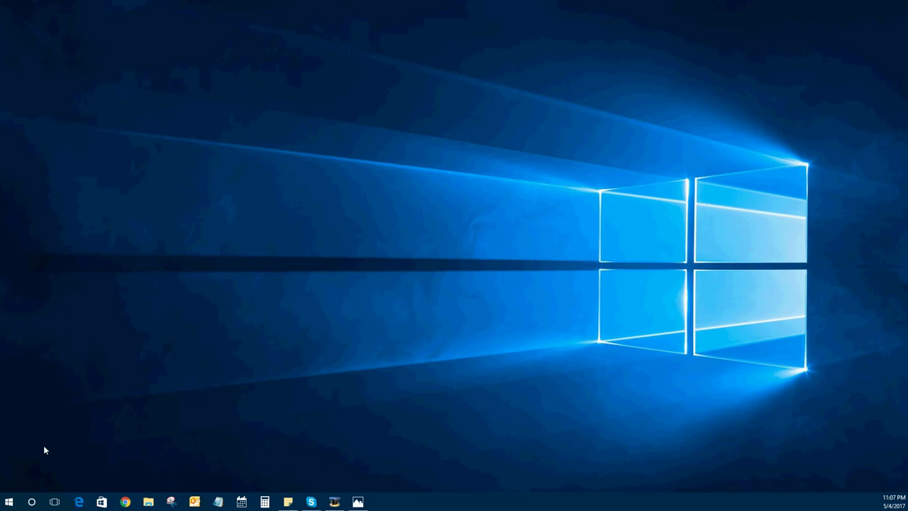
Step: Open Windows Settings with Win+I and reach Network & Internet's Change adapter options list
click(13, 503)
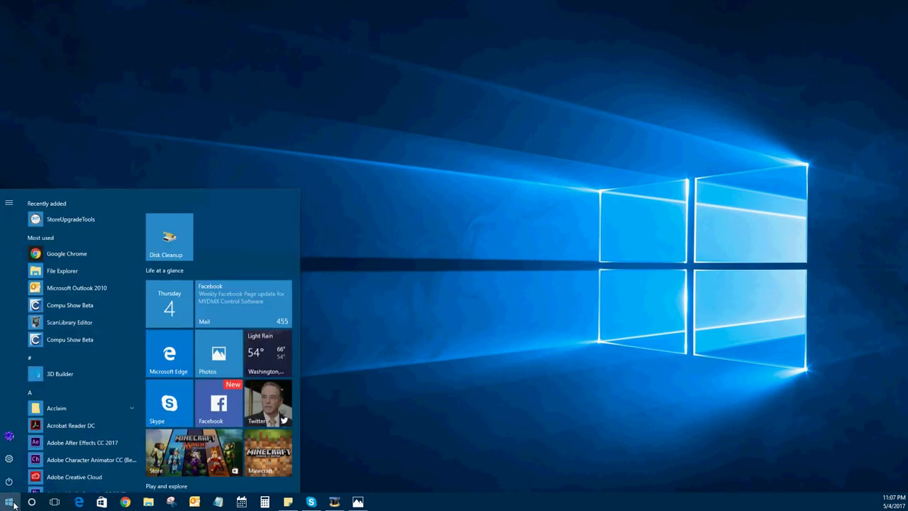
key(super+i)
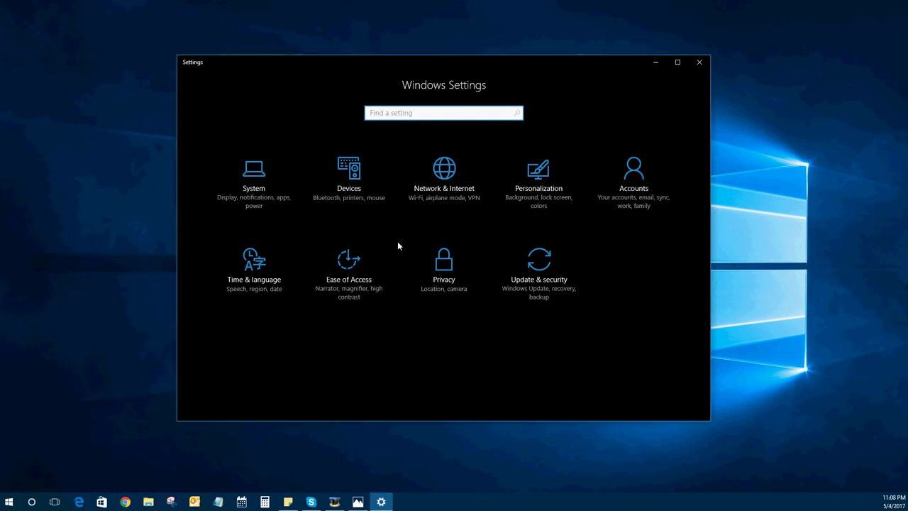
click(446, 176)
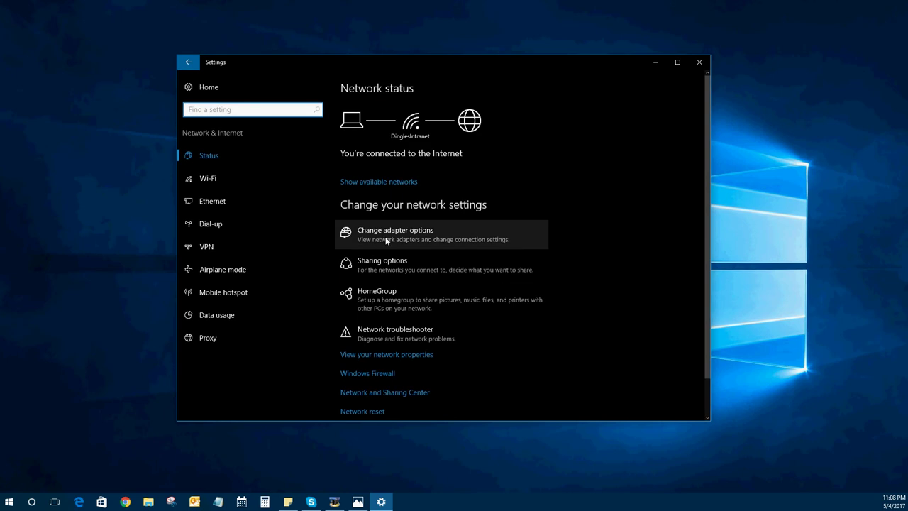
click(385, 235)
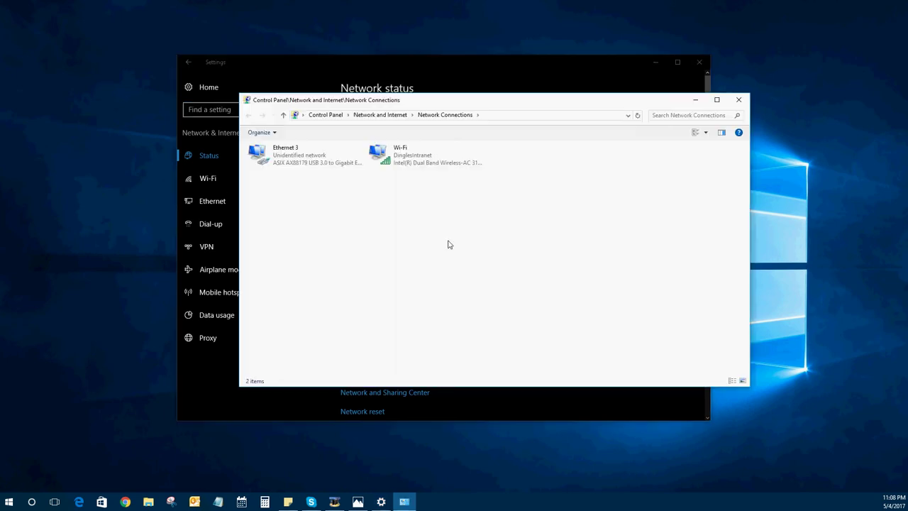
Step: Open Ethernet 3's TCP/IPv4 properties and select 'Use the following IP address'
right_click(270, 154)
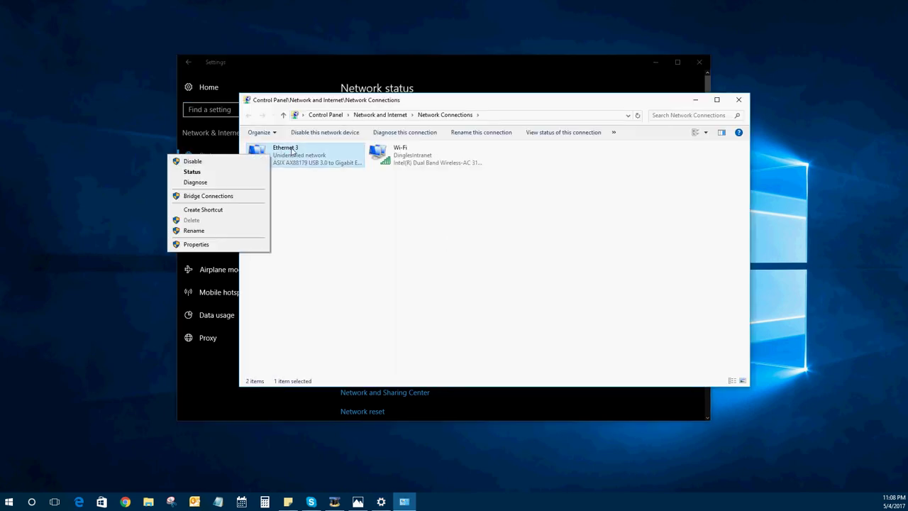
click(324, 197)
right_click(300, 160)
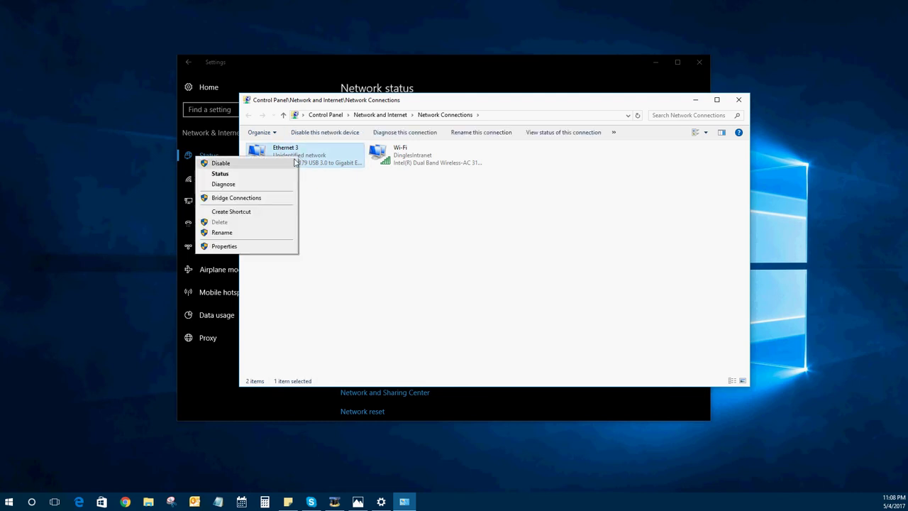
click(243, 247)
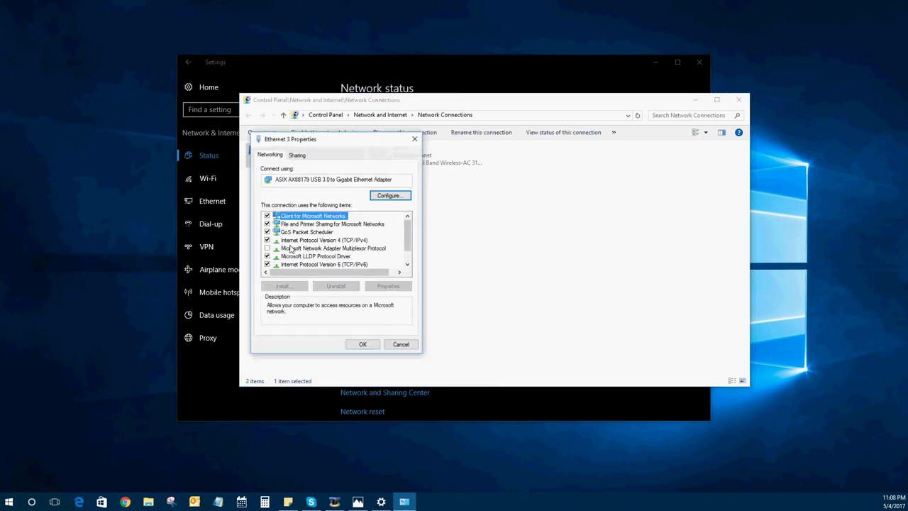
click(314, 241)
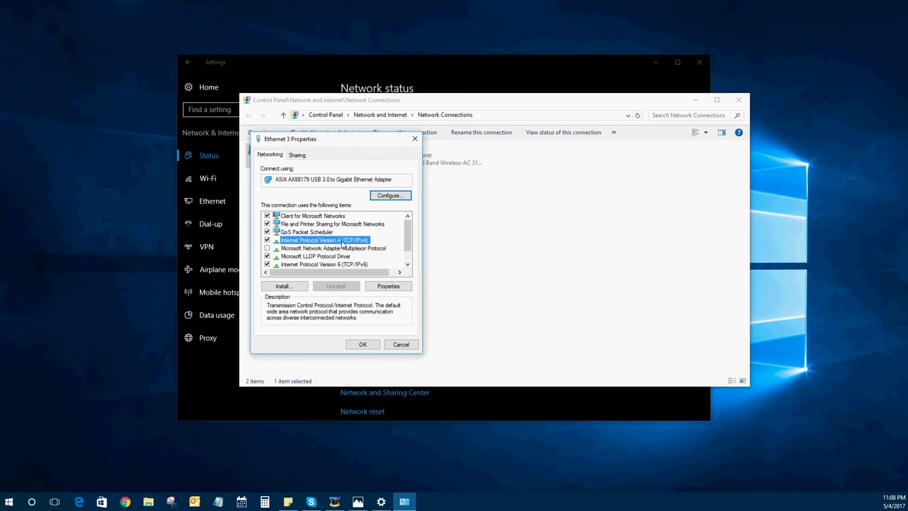
double_click(341, 242)
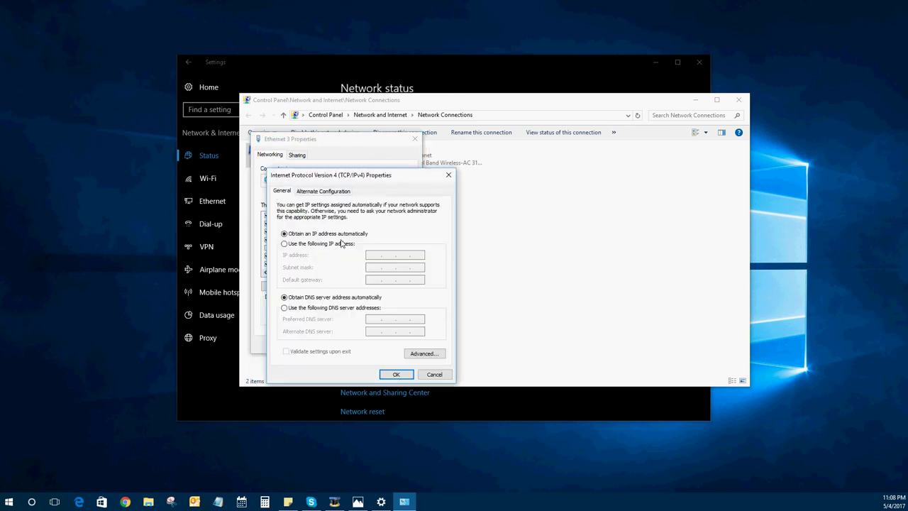
click(320, 243)
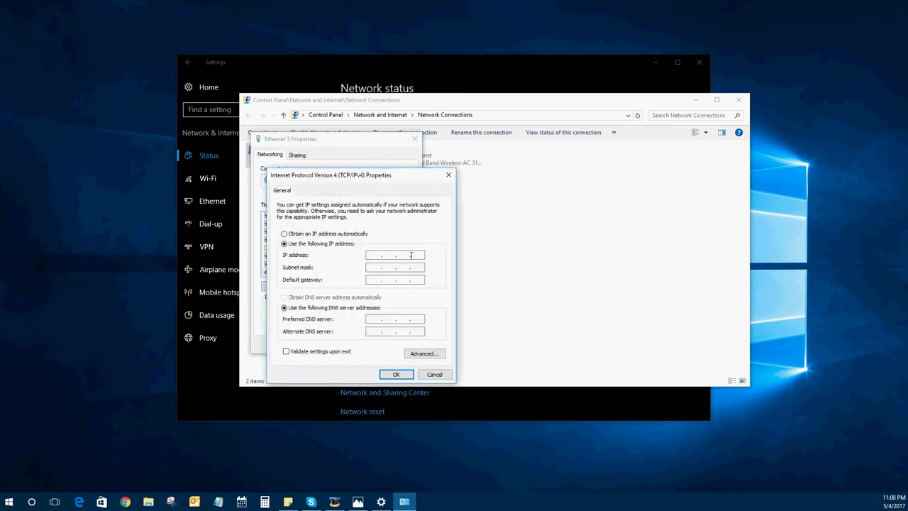
drag(399, 177, 409, 167)
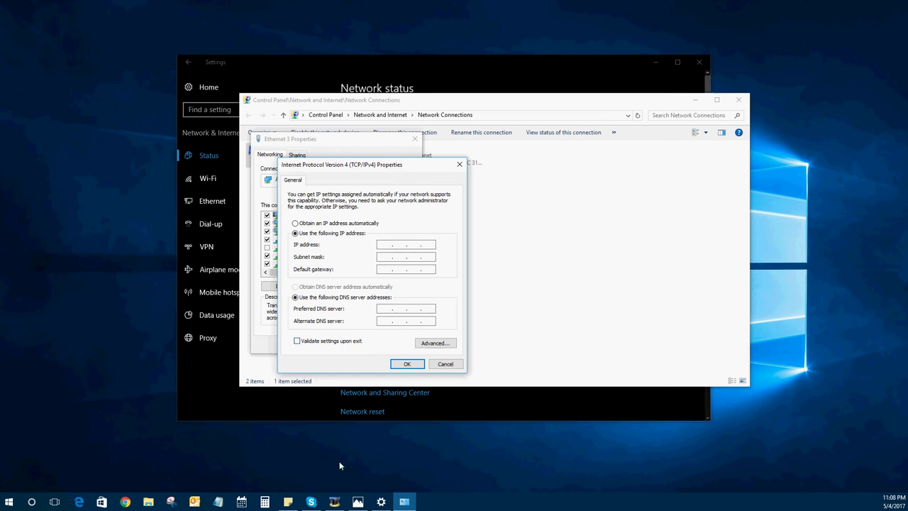
Step: View ART SSC IP.jpg in Photos, zooming in on the label's default IP 192.168.1.10
click(358, 501)
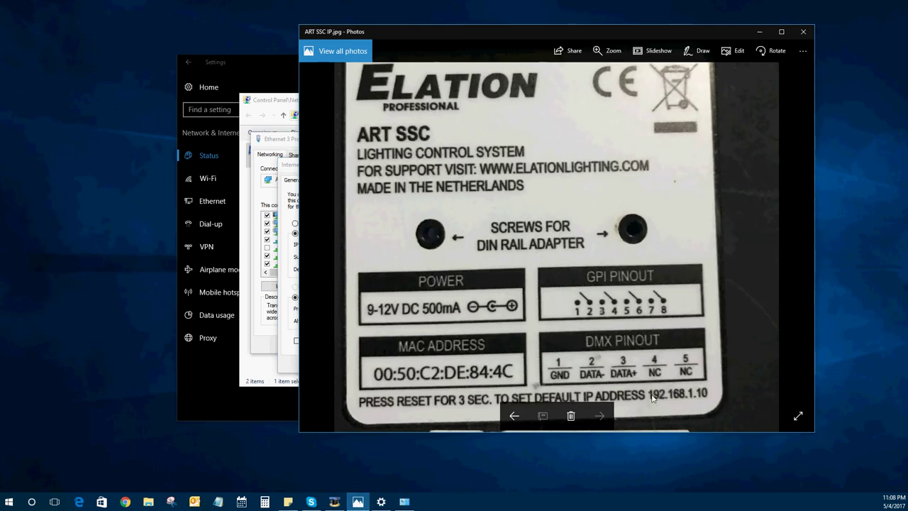
scroll(660, 399, up, 2)
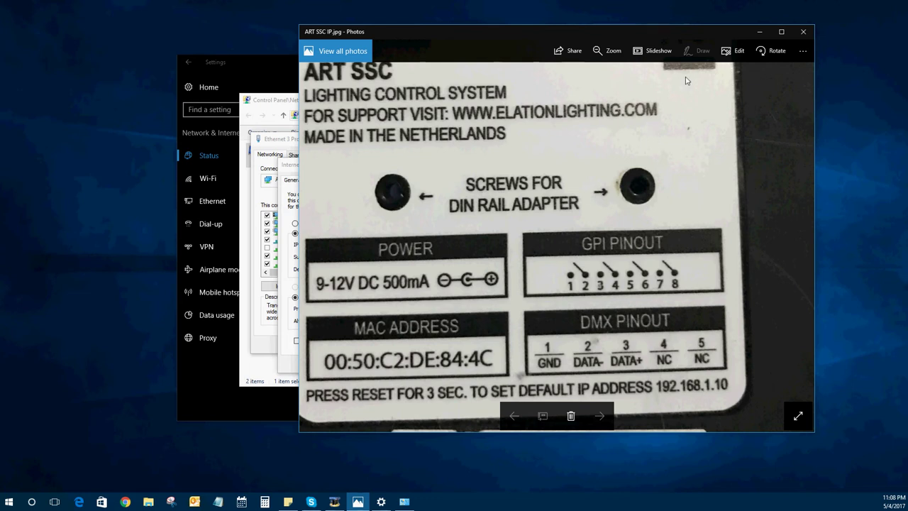
scroll(636, 259, down, 2)
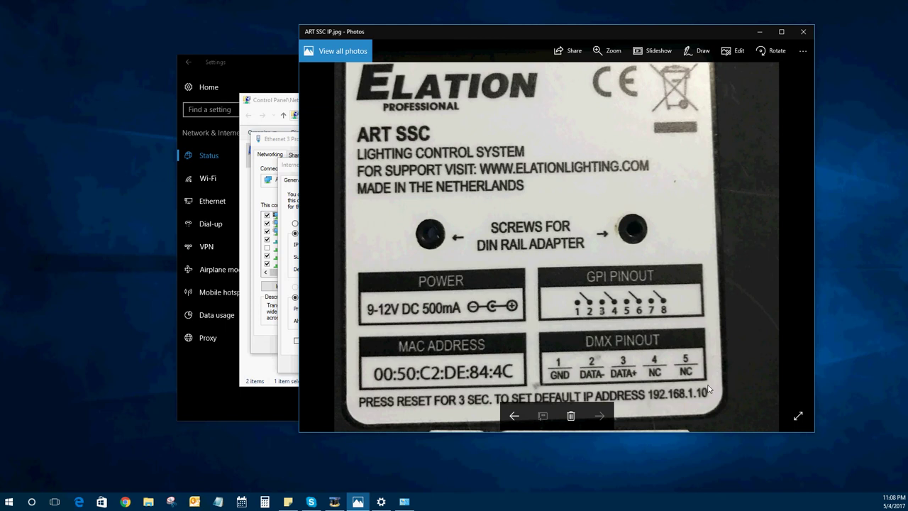
Step: Set Ethernet 3's IPv4 address to 192.168.1.12 with mask 255.255.255.0, save, and minimize Network Connections
click(760, 32)
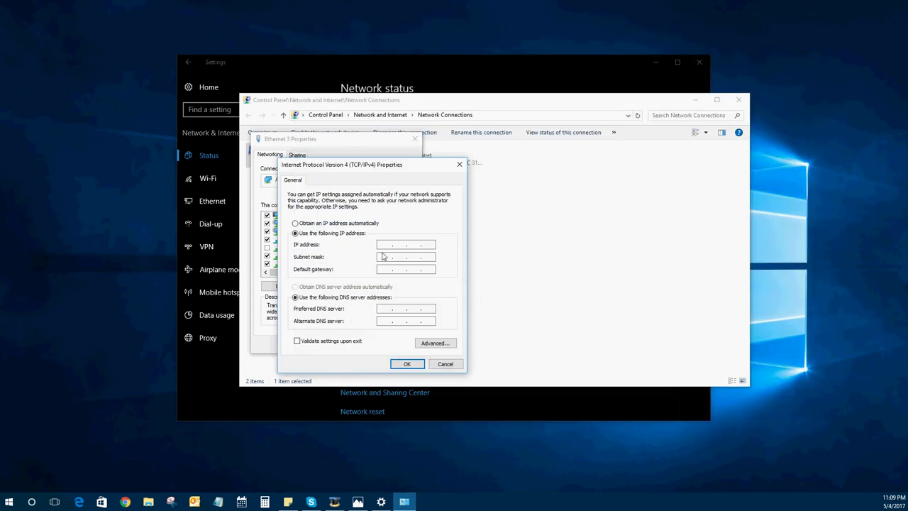
click(385, 244)
text(192 . 1)
text(68 . 1 .12)
click(385, 255)
click(404, 366)
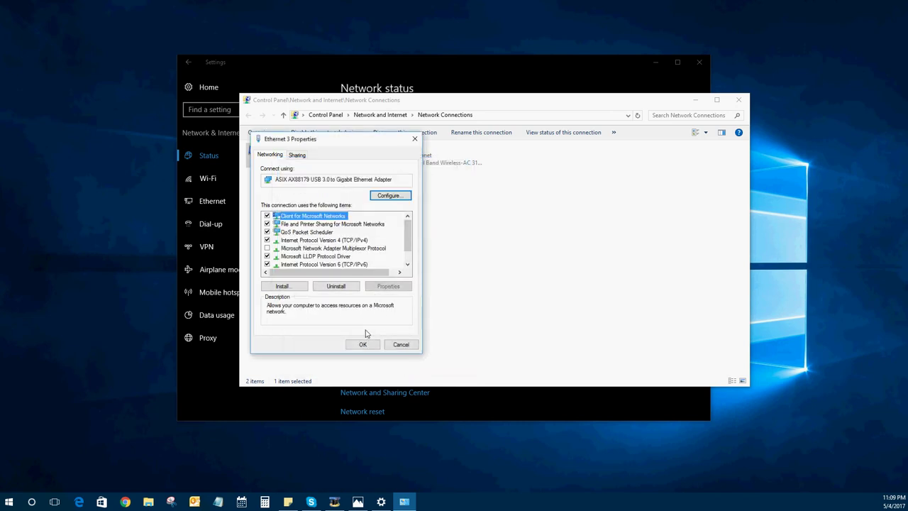
click(363, 345)
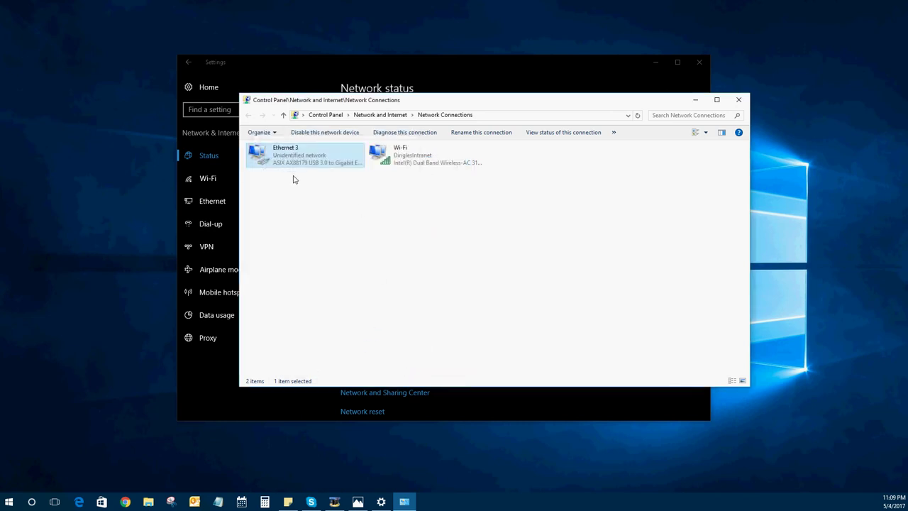
click(694, 99)
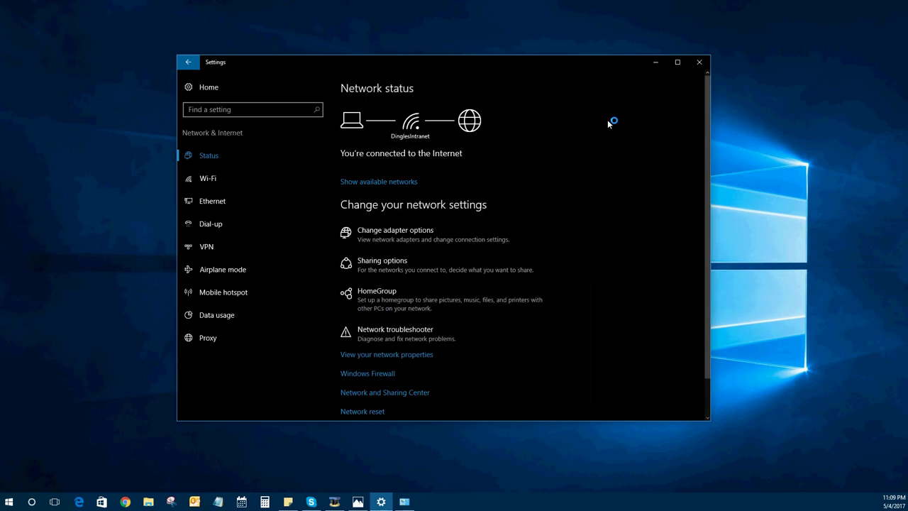
Step: Close Settings and launch EmulationPro from the Elation folder under E in the Start menu
click(698, 62)
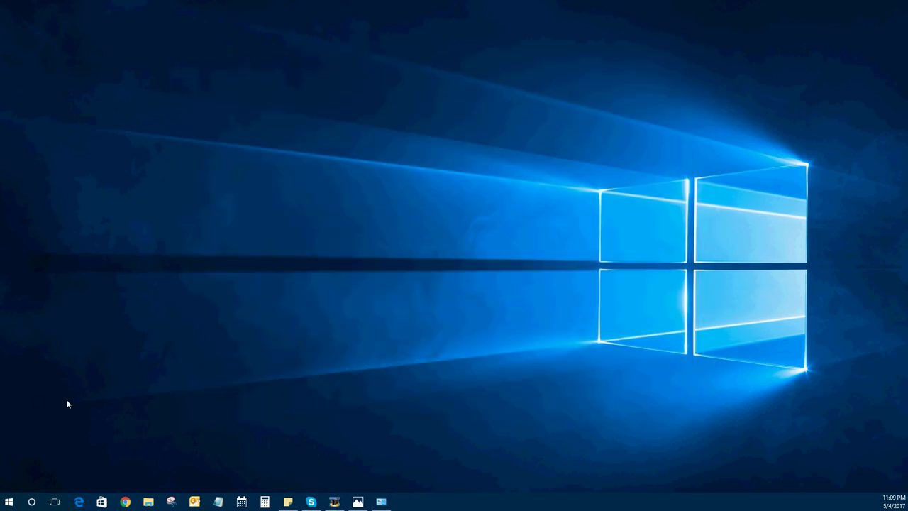
click(9, 503)
scroll(43, 383, down, 2)
click(29, 396)
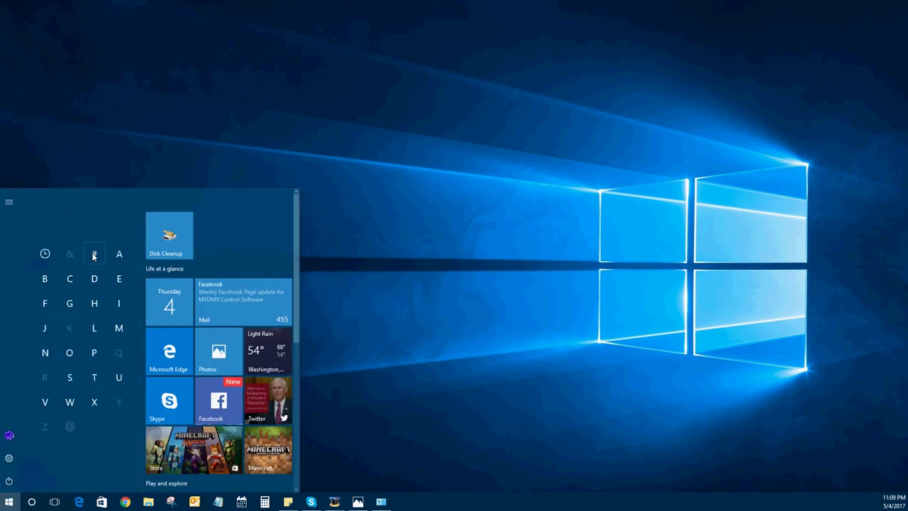
click(119, 278)
click(71, 213)
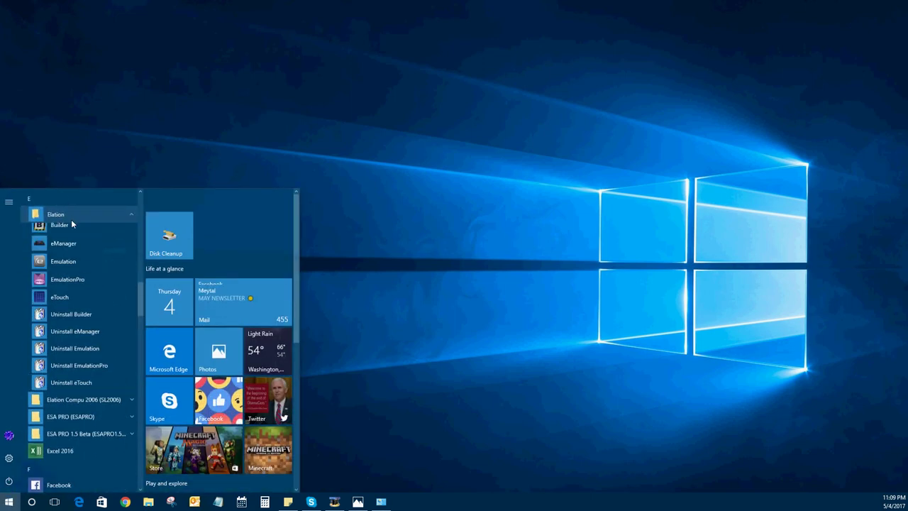
click(87, 280)
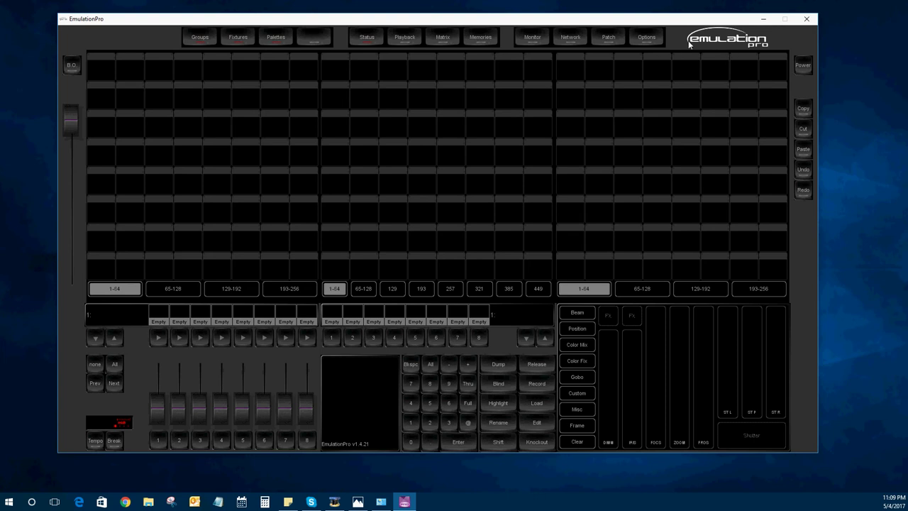
Step: Go to the Options > Patch > Universe page and select universe01
click(655, 39)
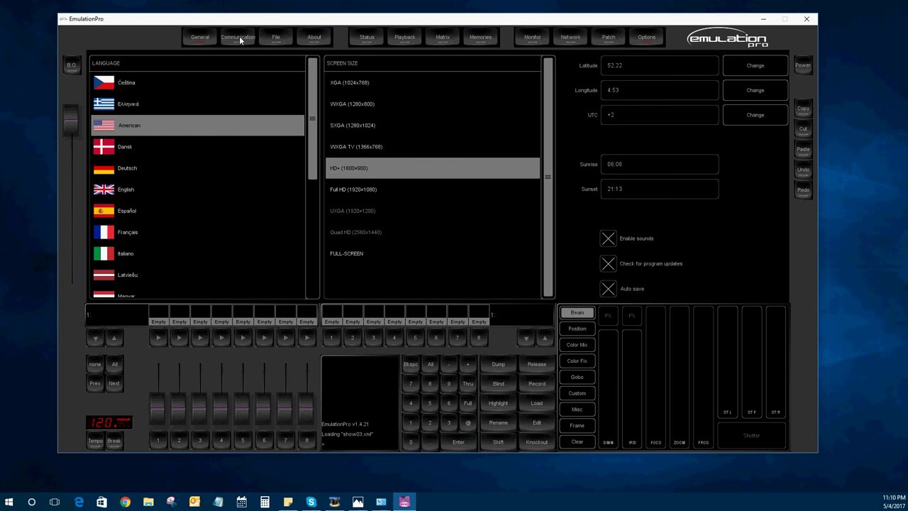
click(601, 35)
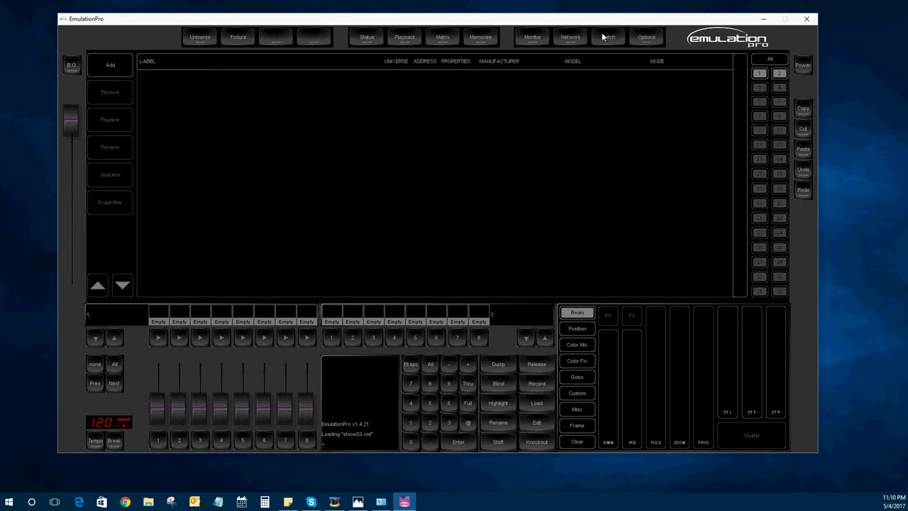
click(202, 41)
click(192, 80)
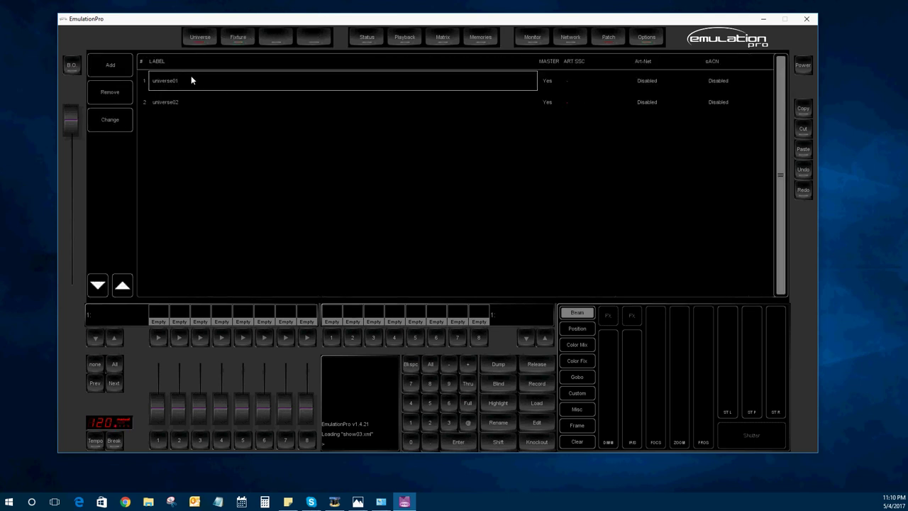
click(543, 80)
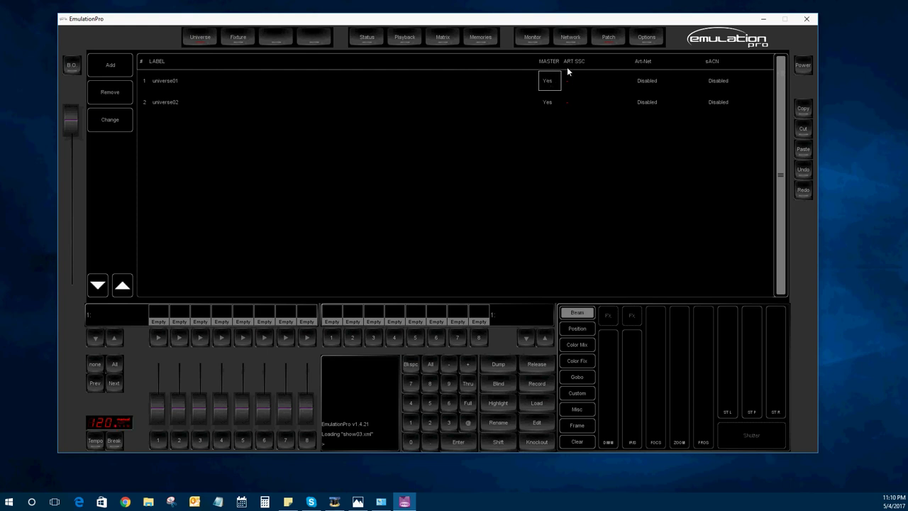
Step: Patch universe01 to ART SSC output 192.168.1.10.A and pick 192.168.1.10.B for universe02
click(568, 80)
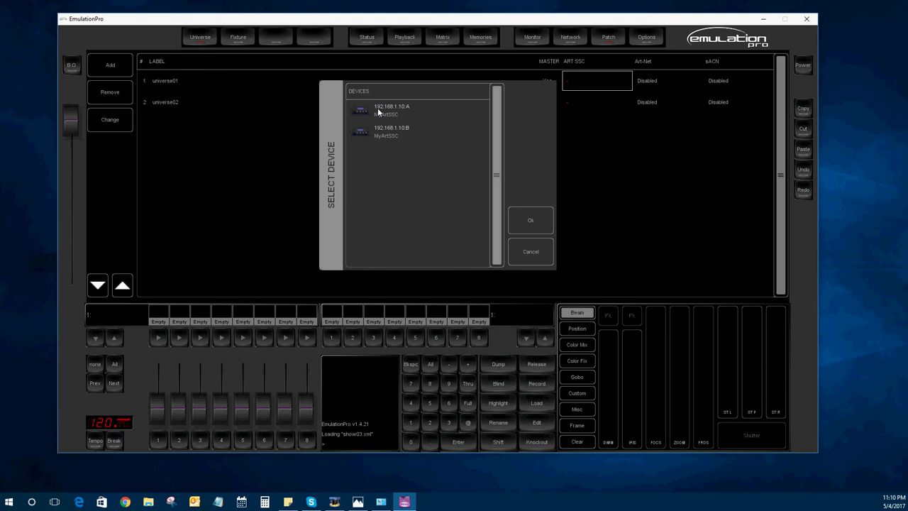
click(377, 107)
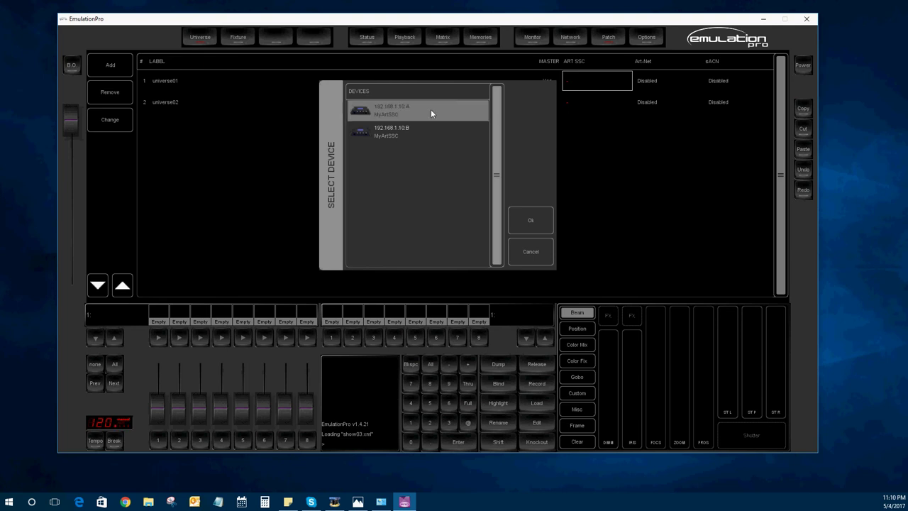
click(536, 221)
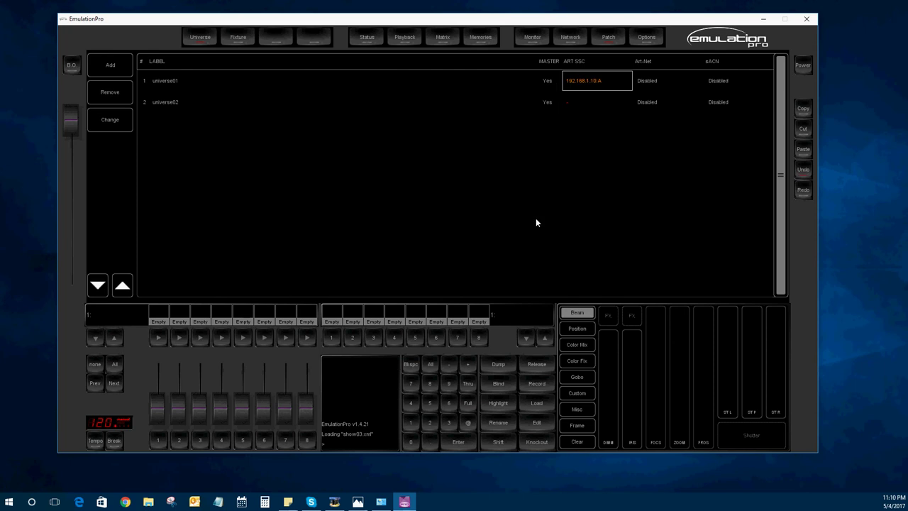
click(564, 103)
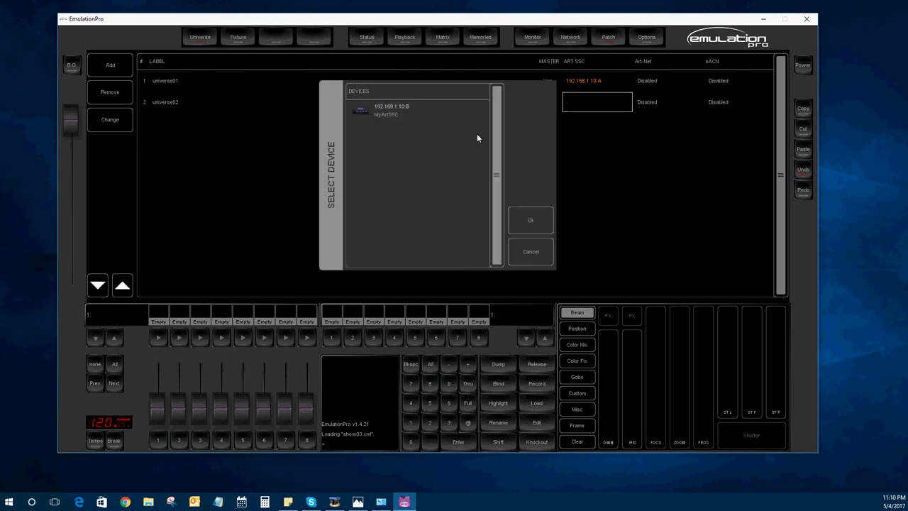
click(388, 113)
click(531, 259)
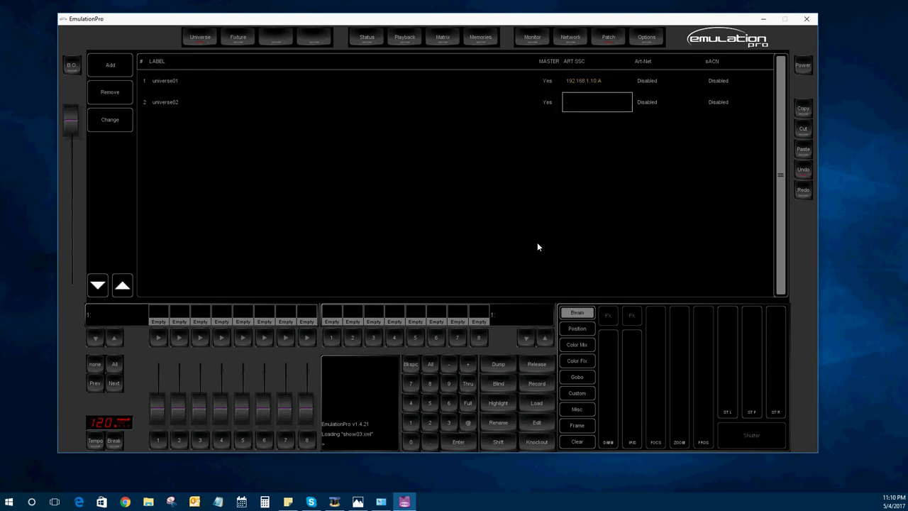
click(647, 80)
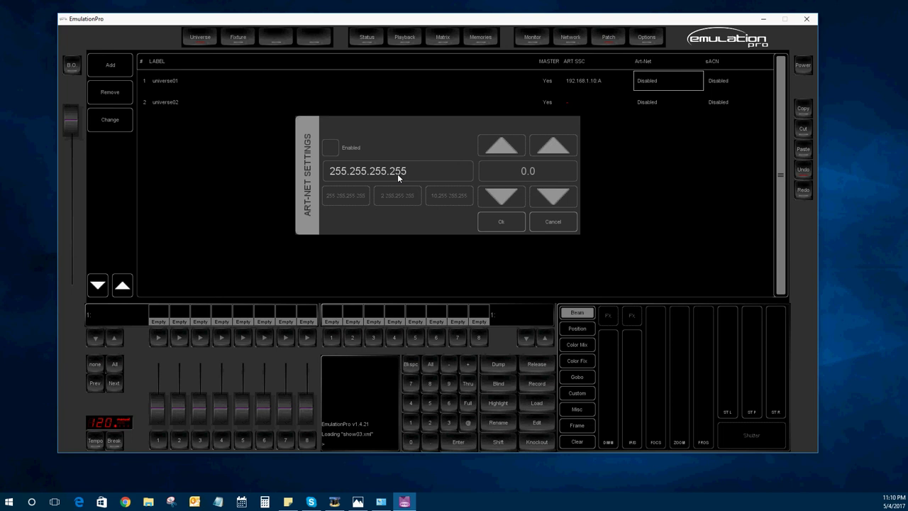
click(555, 223)
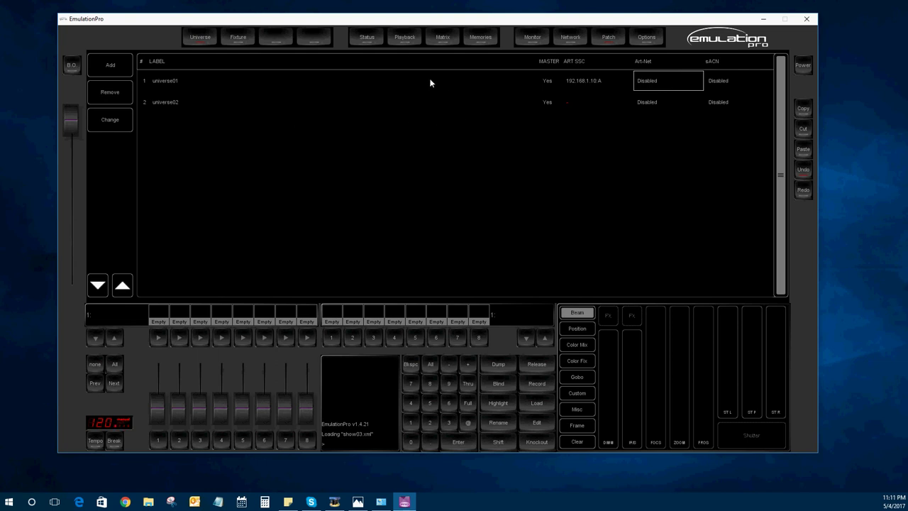
Step: Delete universe02 and universe01 from the universe table
click(588, 82)
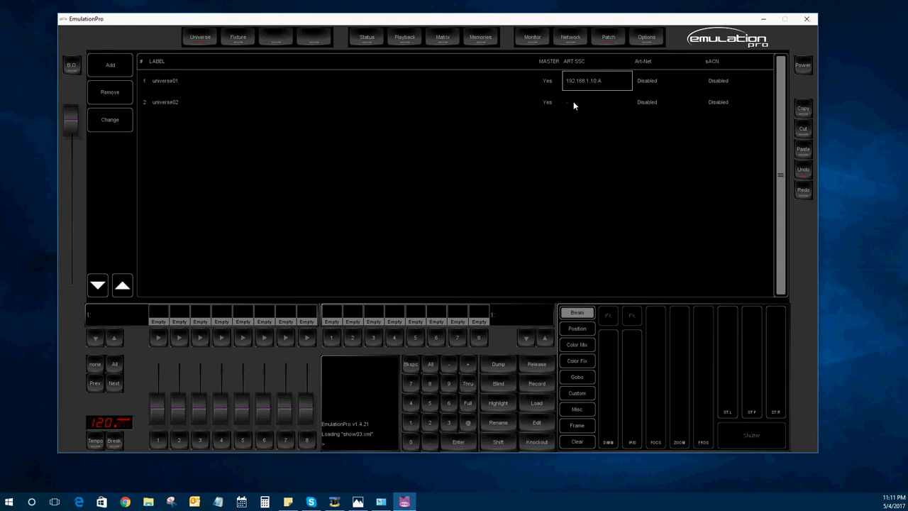
click(163, 87)
click(167, 105)
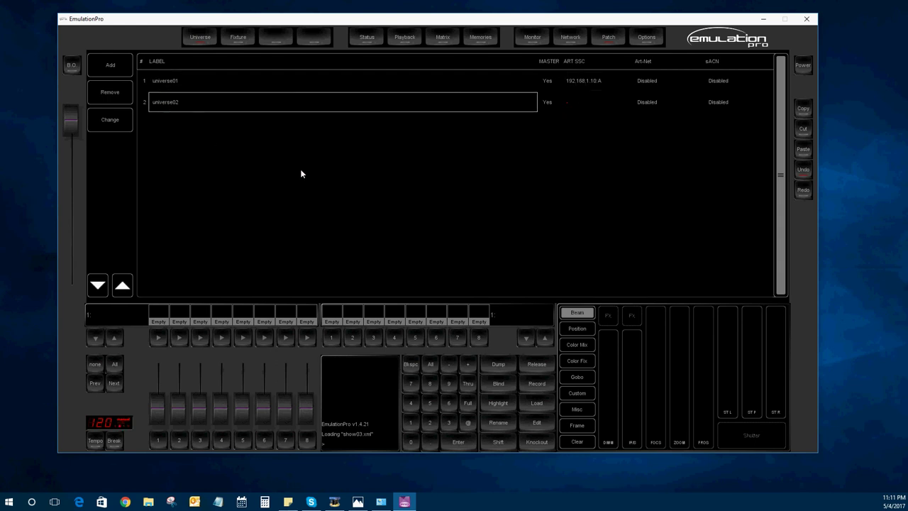
click(113, 96)
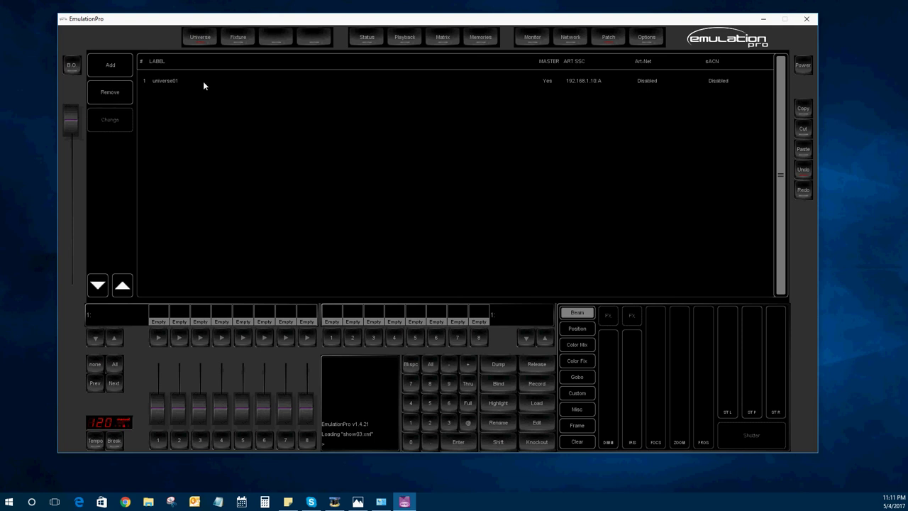
click(203, 82)
click(128, 91)
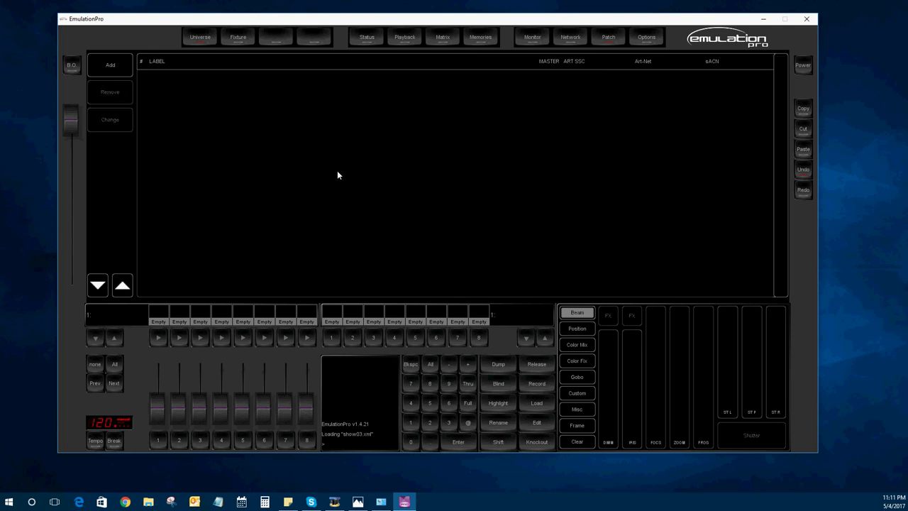
Step: Add a new universe01 and patch it to ART SSC output 192.168.1.10.A
click(102, 64)
click(157, 81)
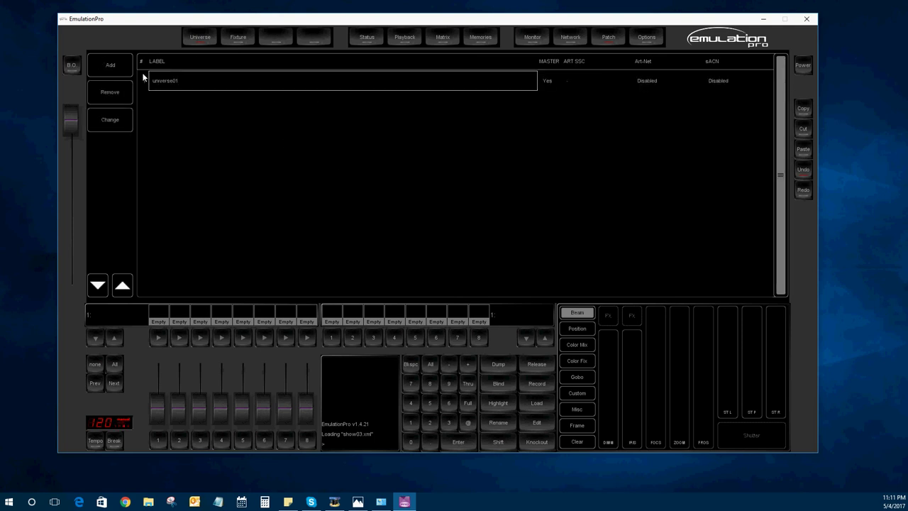
click(568, 81)
click(397, 107)
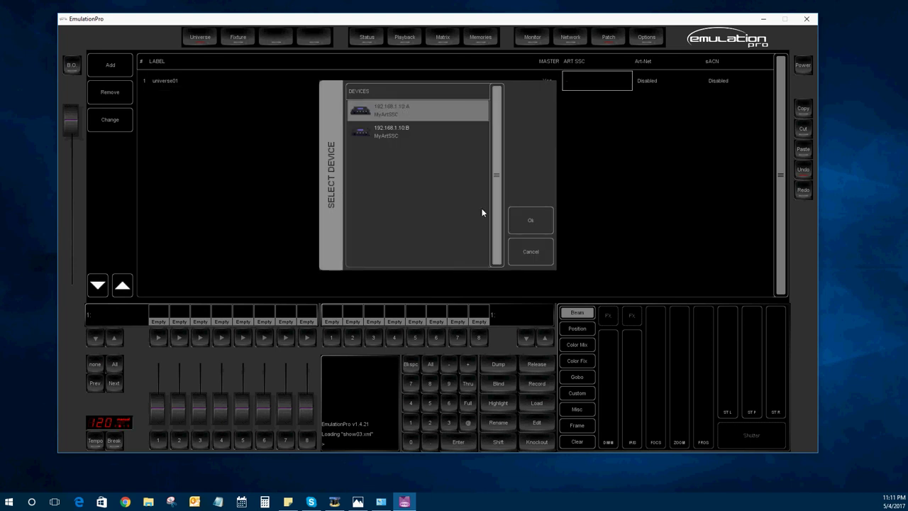
click(531, 220)
Step: Add universe02 patched to 192.168.1.10.B, leaving sACN and Art-Net disabled
click(100, 66)
click(158, 104)
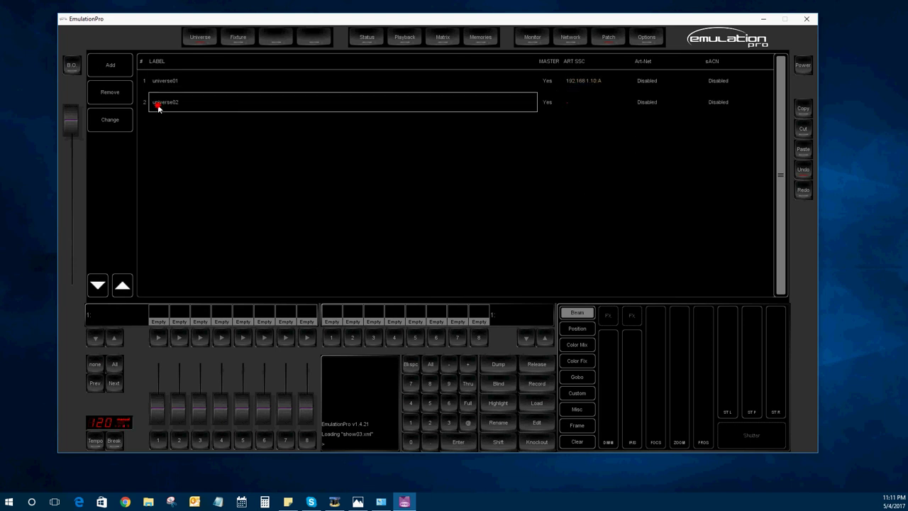
click(568, 104)
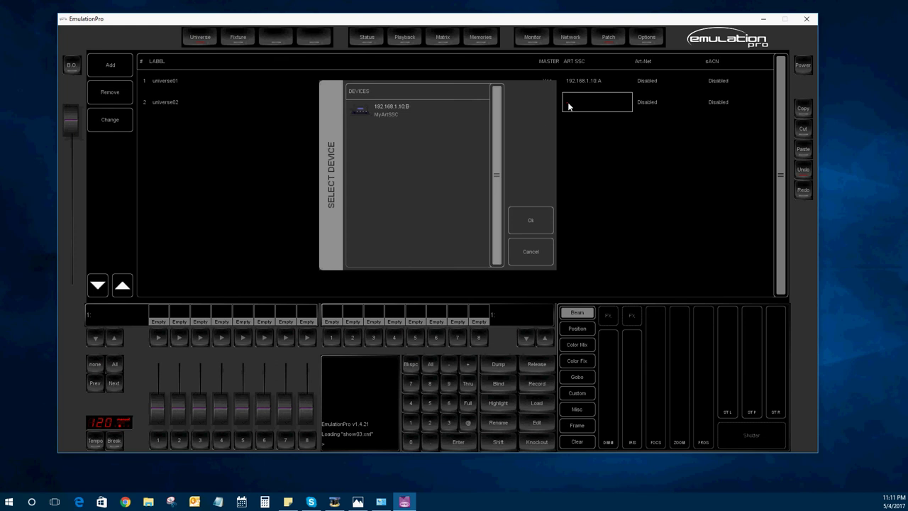
click(394, 110)
click(532, 221)
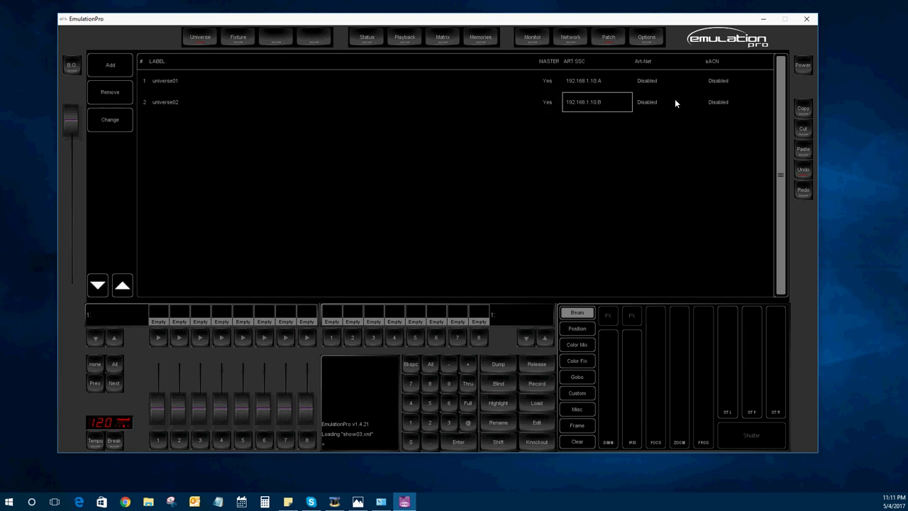
click(720, 83)
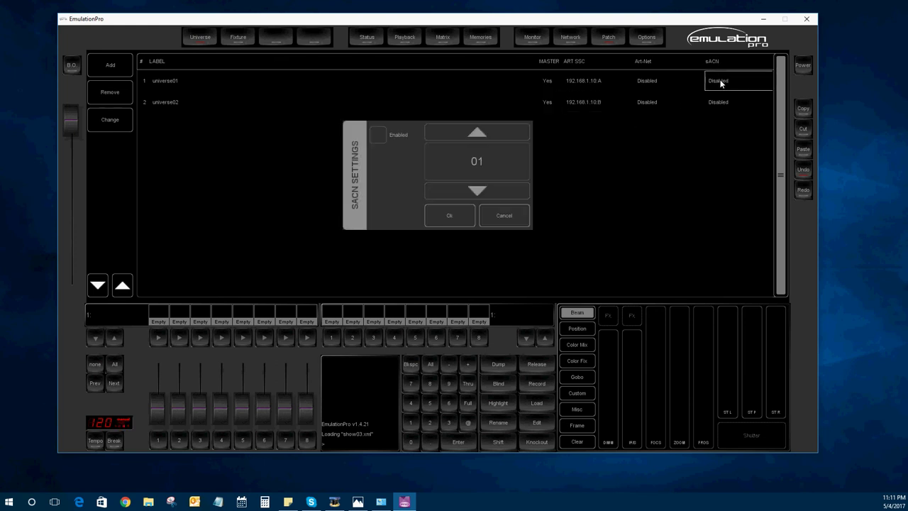
click(501, 218)
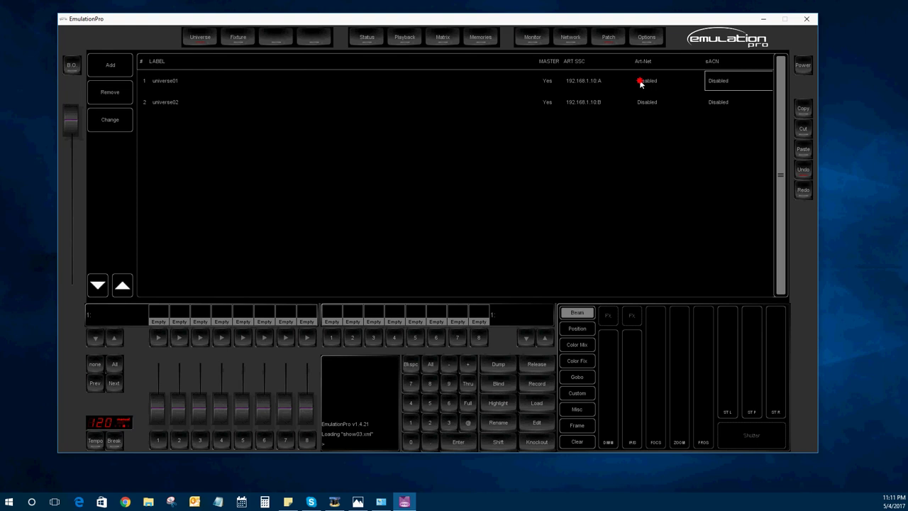
click(640, 82)
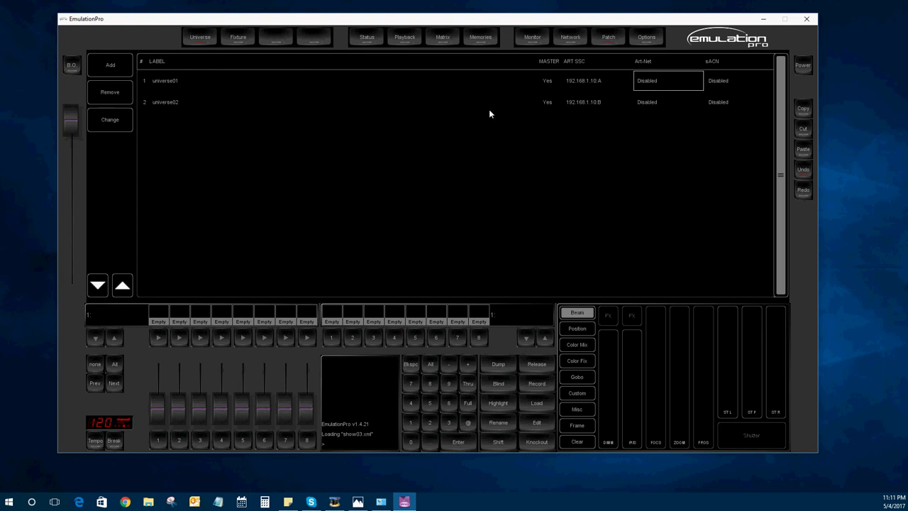
Step: View the Fixture page, then open General options showing American language and HD+ 1600x900
click(239, 39)
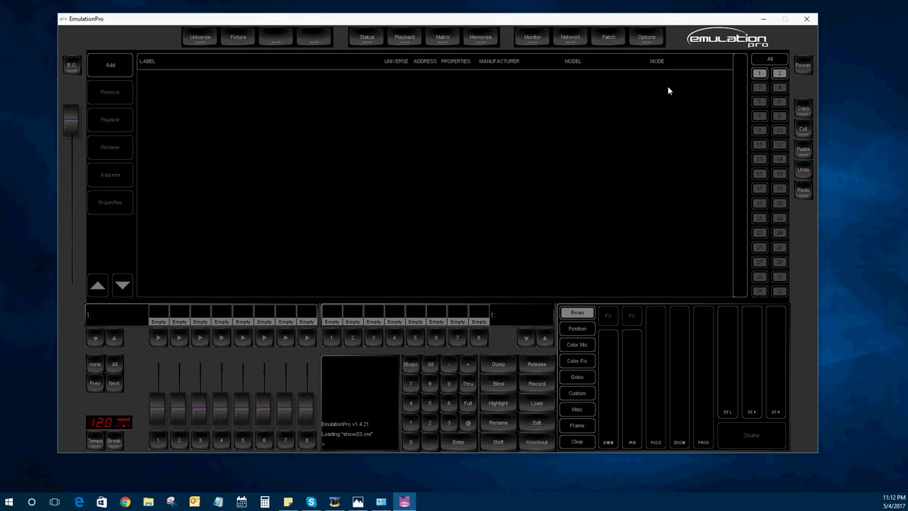
click(654, 41)
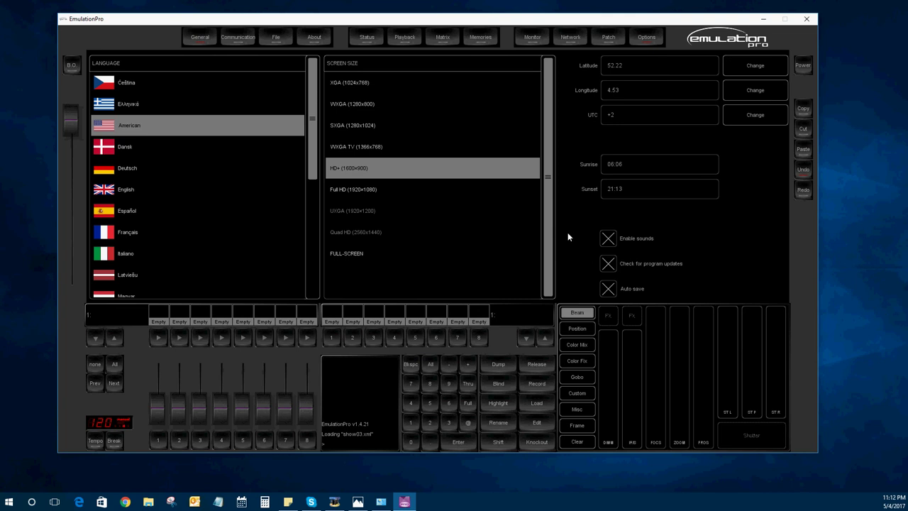
Step: On the Network page, inspect the 192.168.1.10 ArtSSC's MAC, serial and IP address properties
click(565, 36)
click(171, 85)
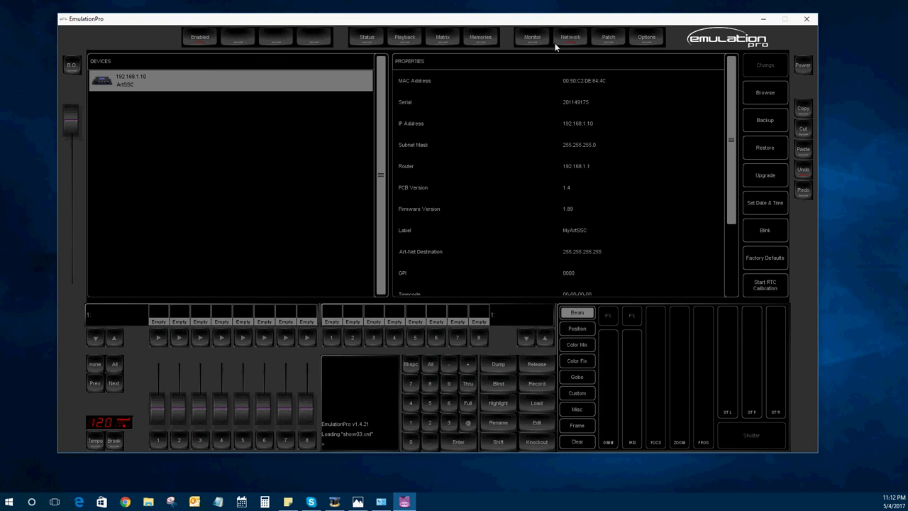
click(505, 103)
click(596, 82)
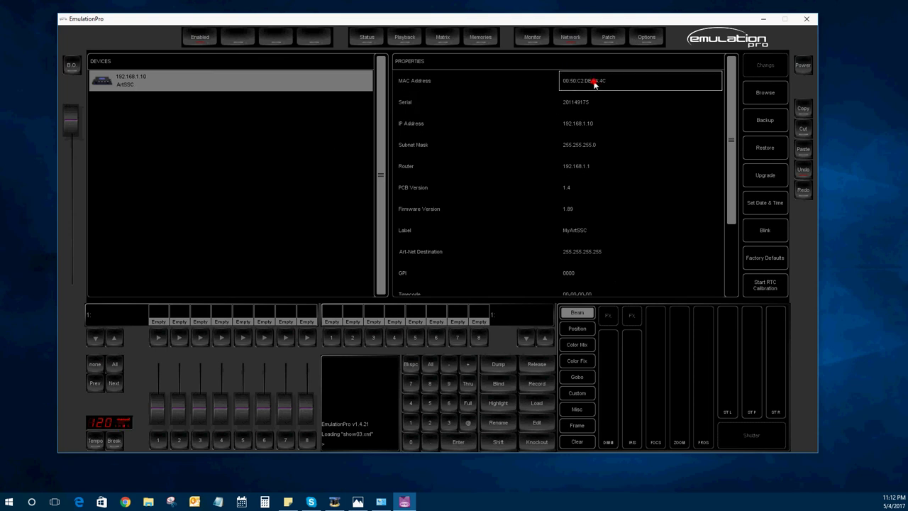
click(583, 101)
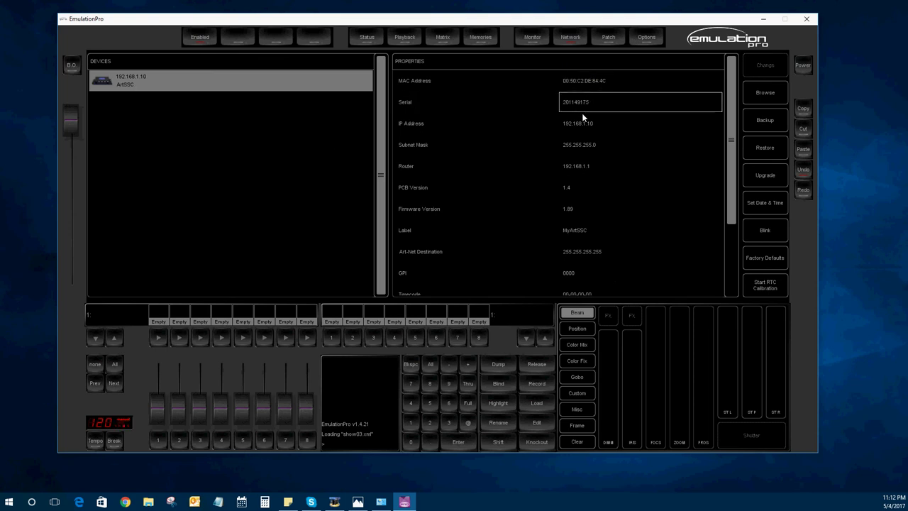
click(579, 124)
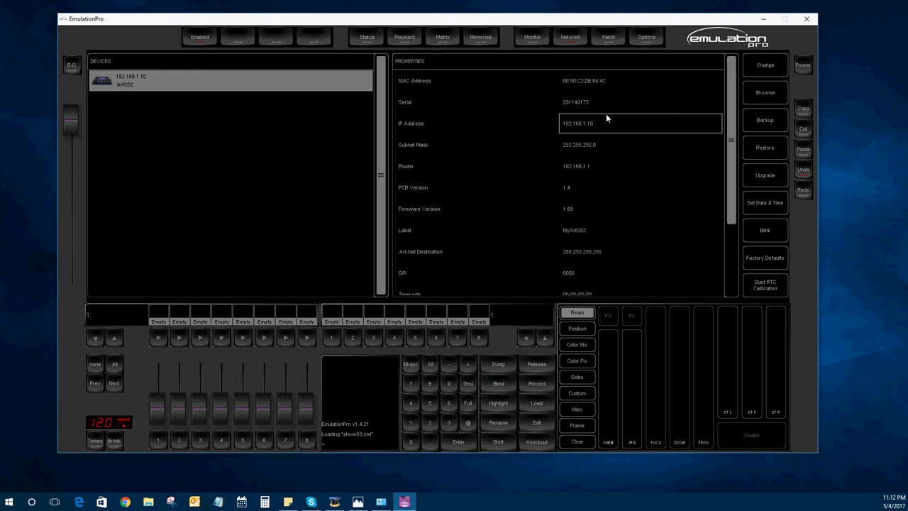
Step: Open the device's IP address settings, cancel unchanged, and scroll the Properties list
click(766, 64)
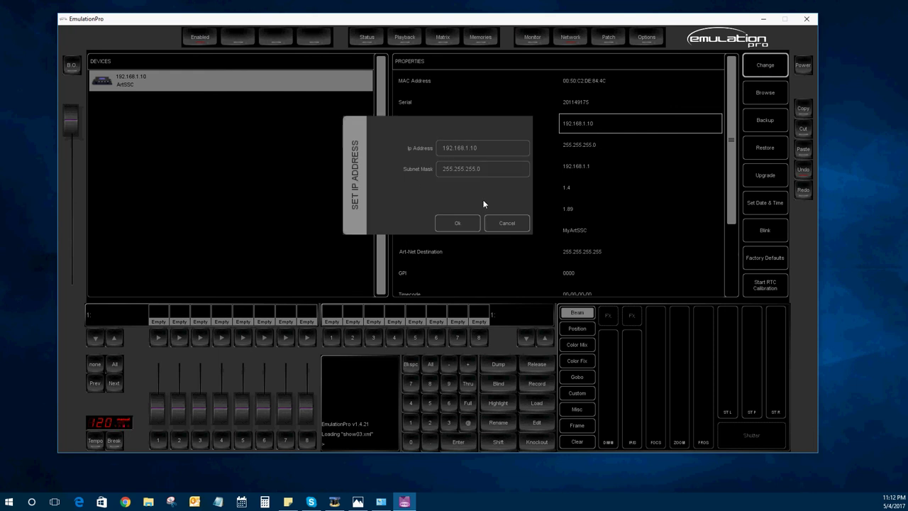
click(504, 224)
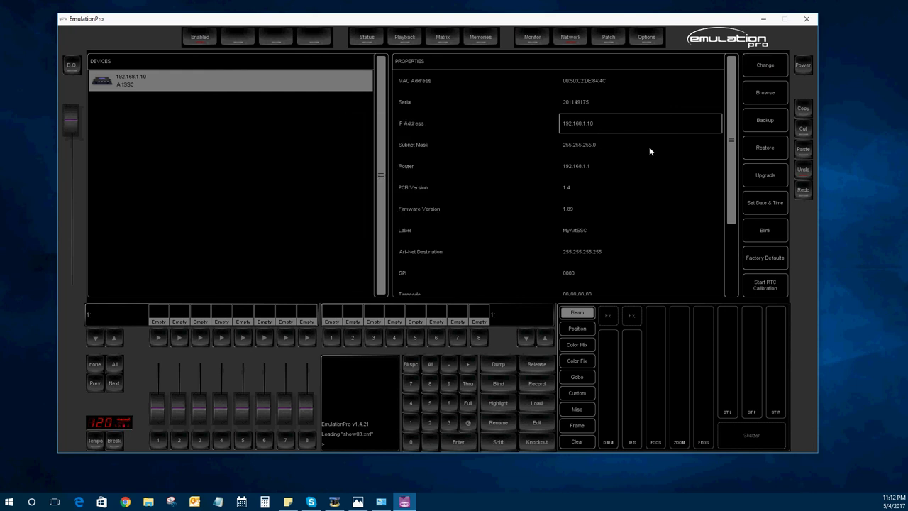
scroll(629, 153, down, 3)
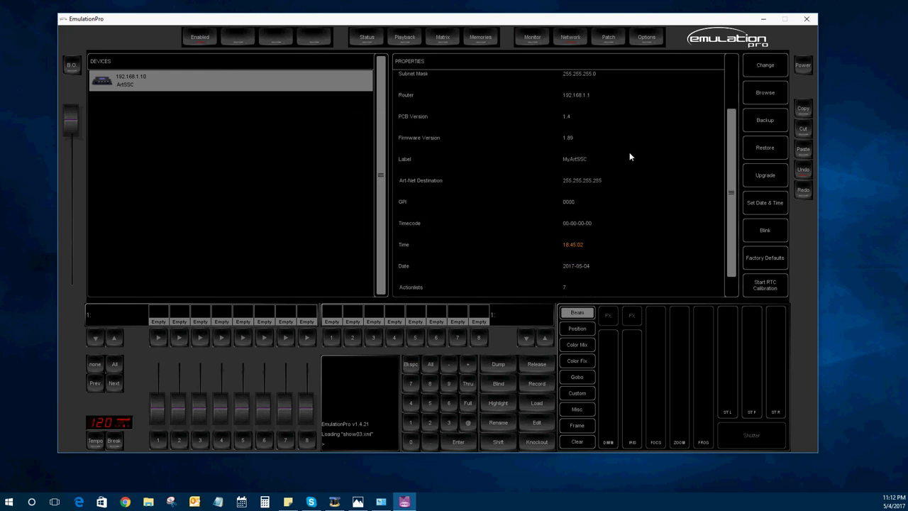
scroll(626, 171, up, 2)
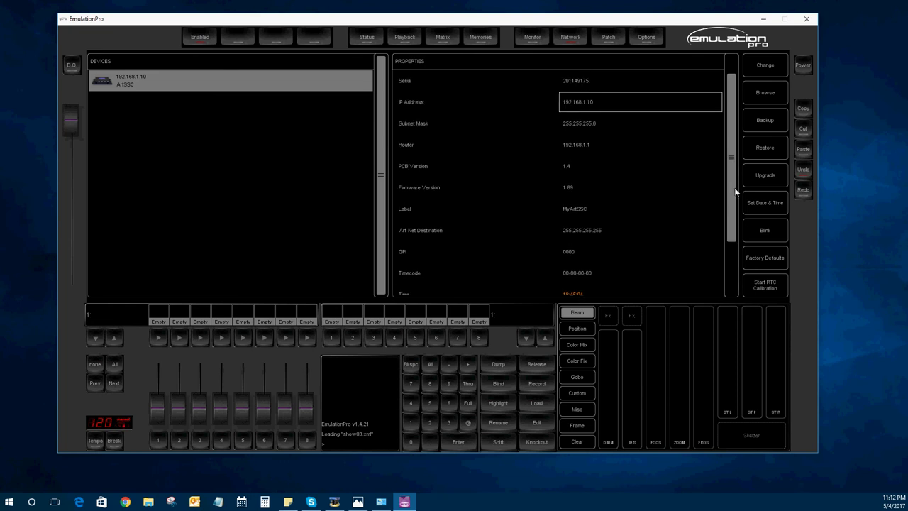
click(766, 177)
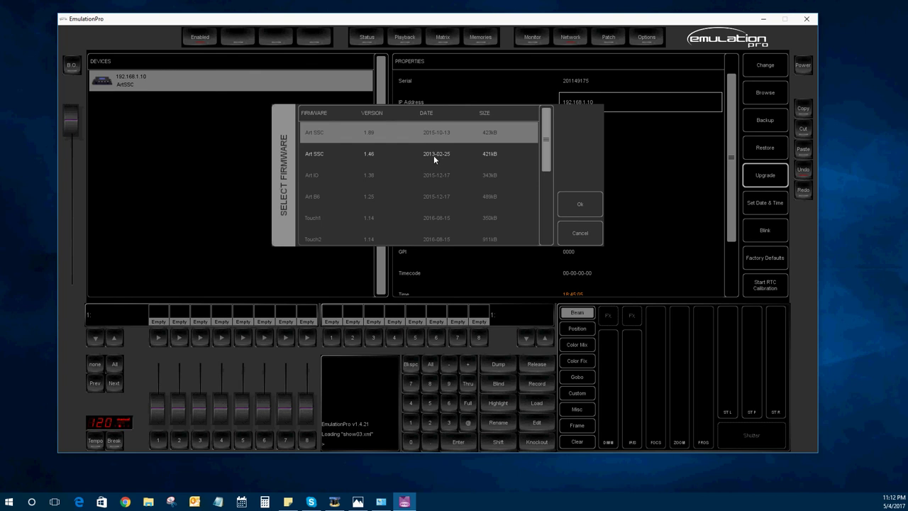
scroll(433, 155, down, 5)
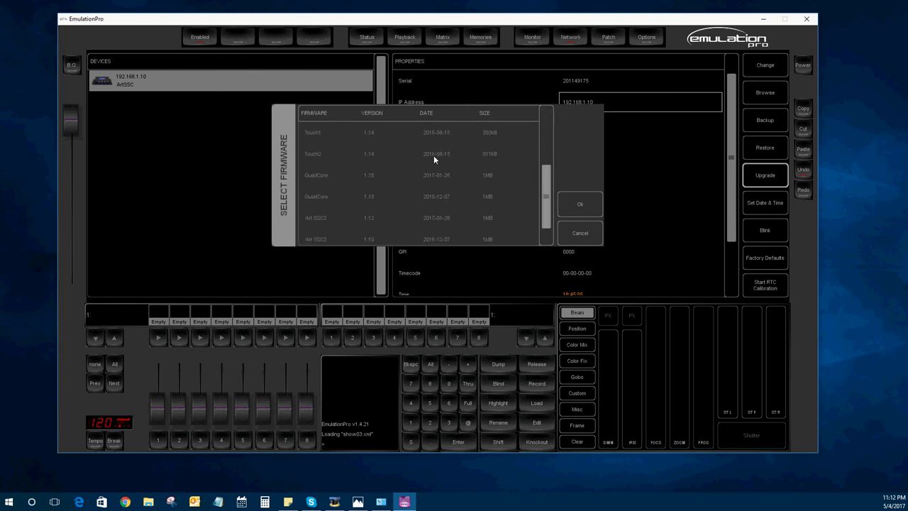
scroll(434, 155, up, 5)
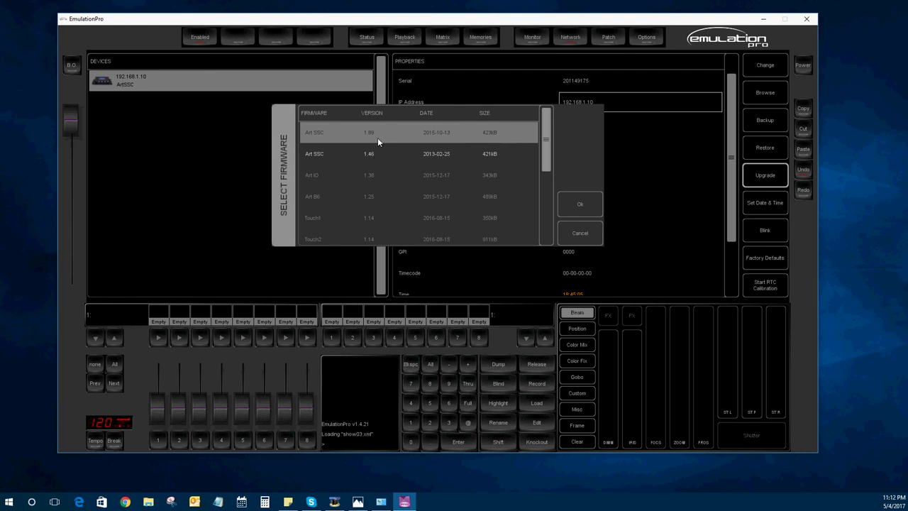
click(580, 232)
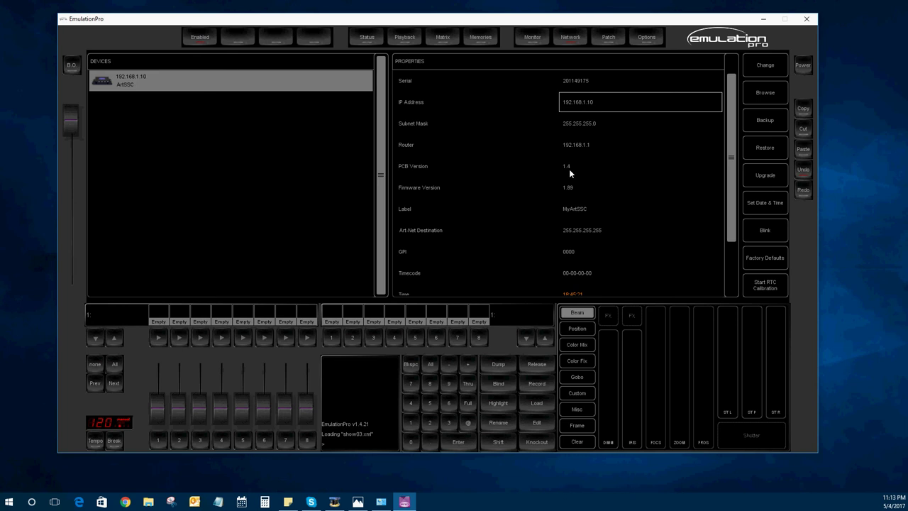
click(569, 188)
click(580, 209)
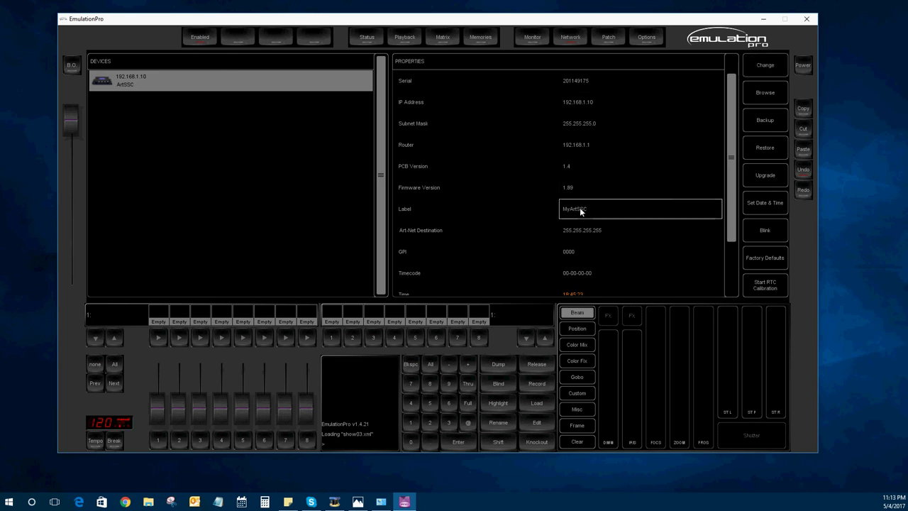
click(762, 229)
scroll(595, 242, down, 2)
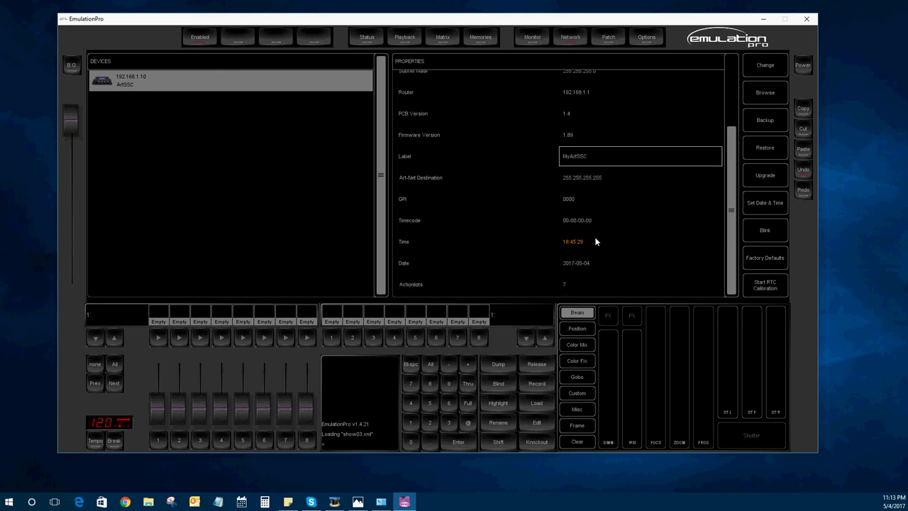
scroll(596, 242, up, 3)
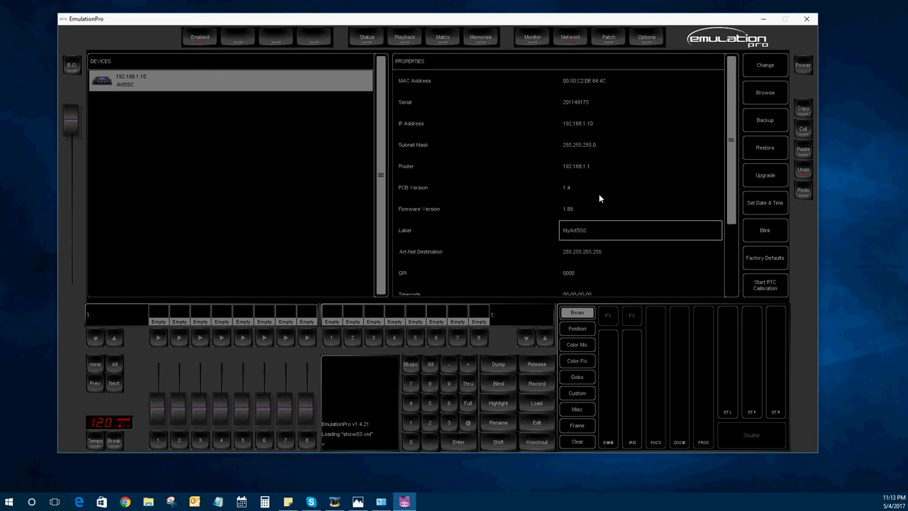